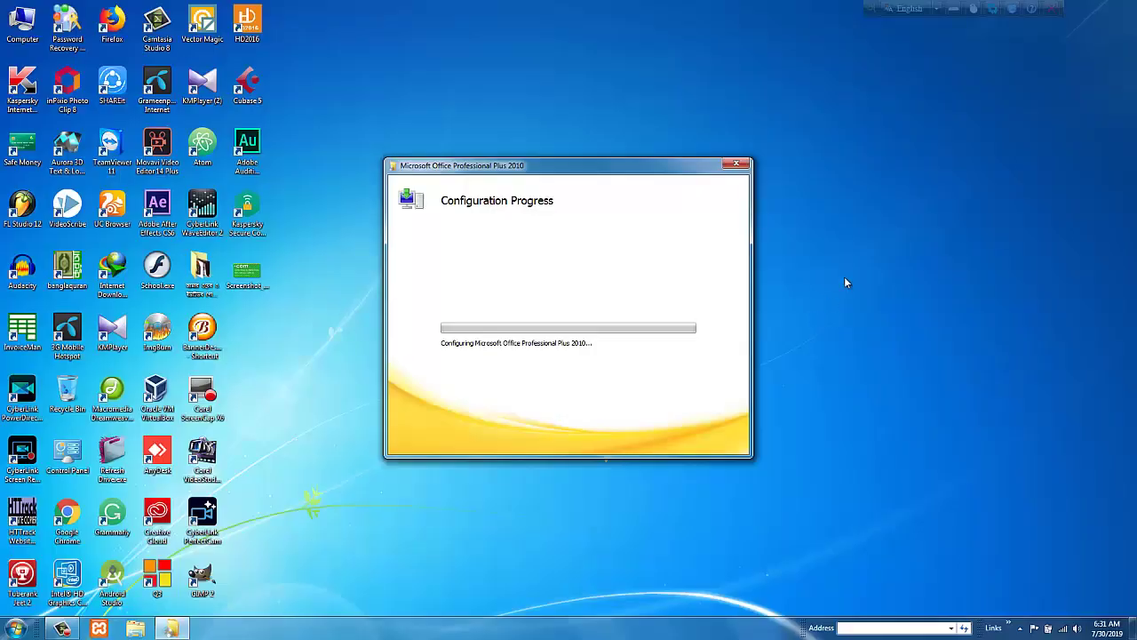
- Refresh the desktop while Office Professional Plus 2010 finishes configuring
right_click(858, 252)
click(902, 287)
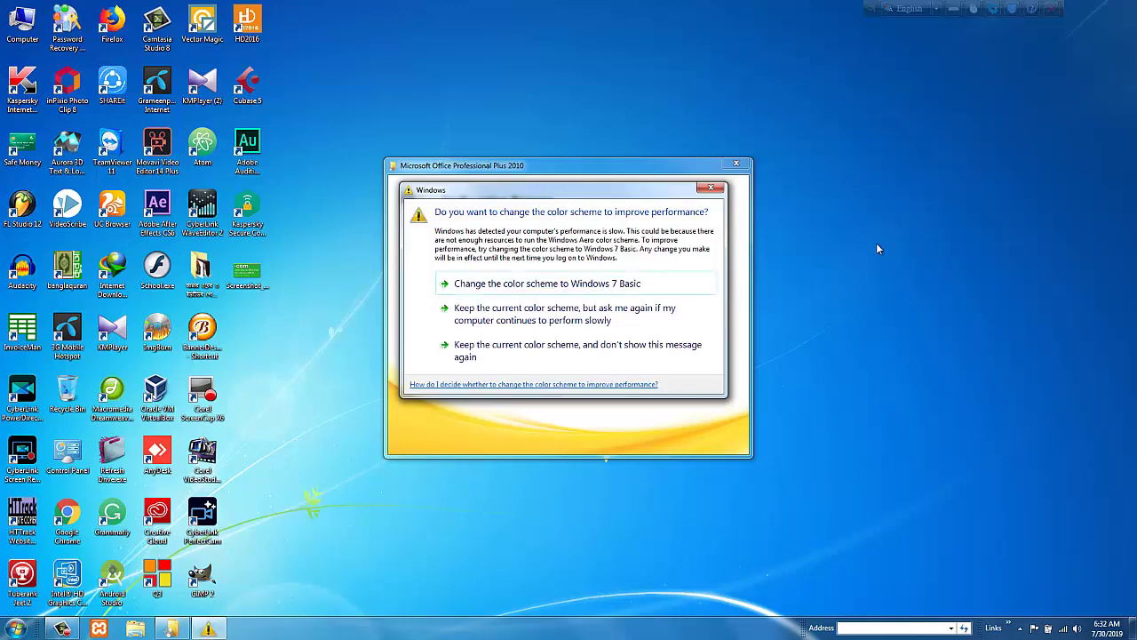
- Dismiss the Windows colour-scheme performance prompt twice while Office configuration completes
click(711, 187)
click(711, 187)
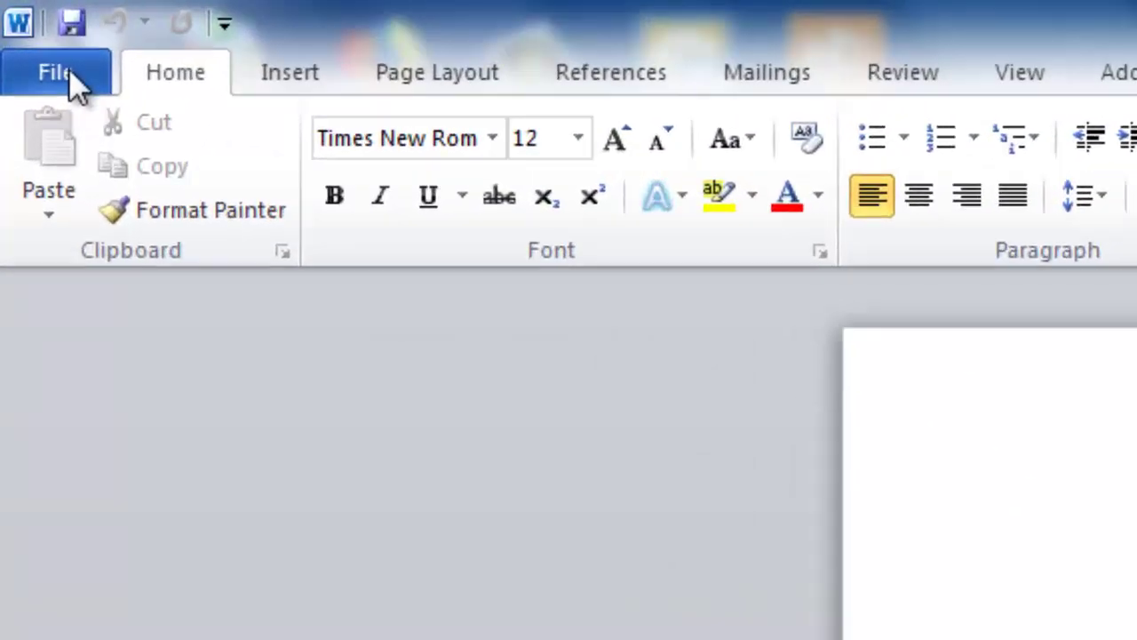
- Go to File > Options and select the Proofing page
click(20, 22)
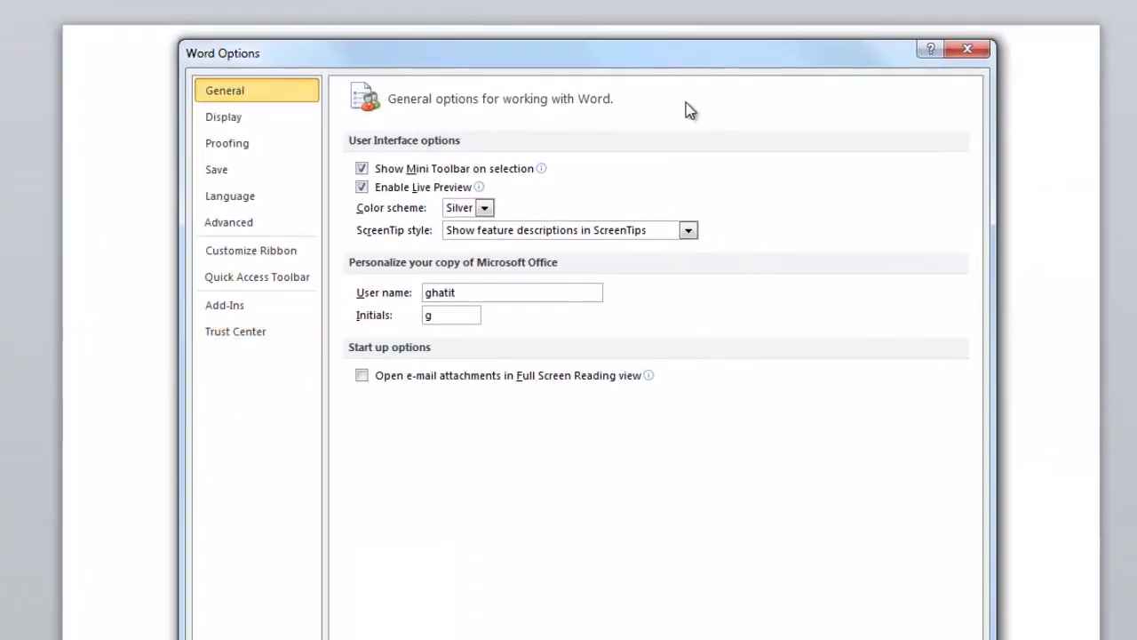
click(246, 149)
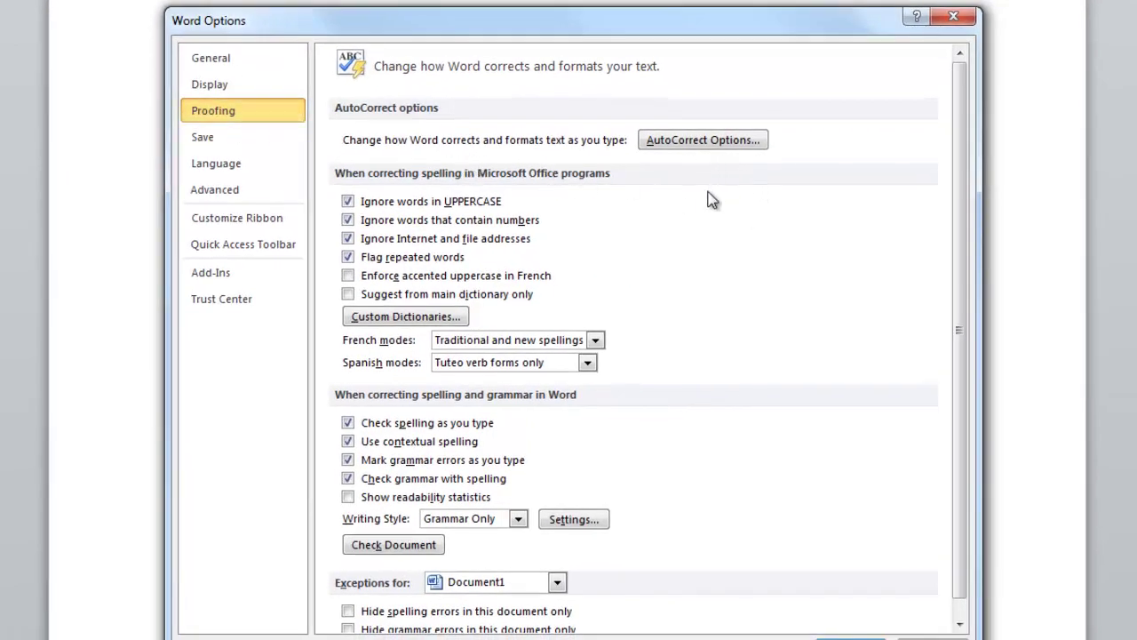
- In AutoCorrect Options, uncheck option buttons, two initial capitals, all capitalization, Caps Lock and replace-text-as-you-type
click(702, 141)
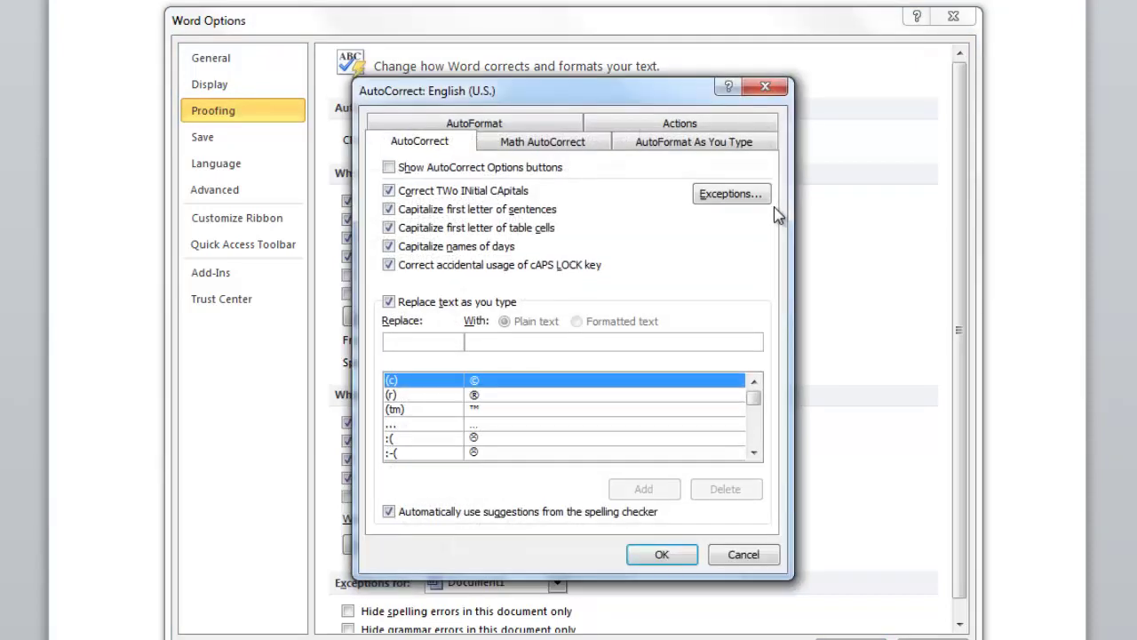
click(392, 168)
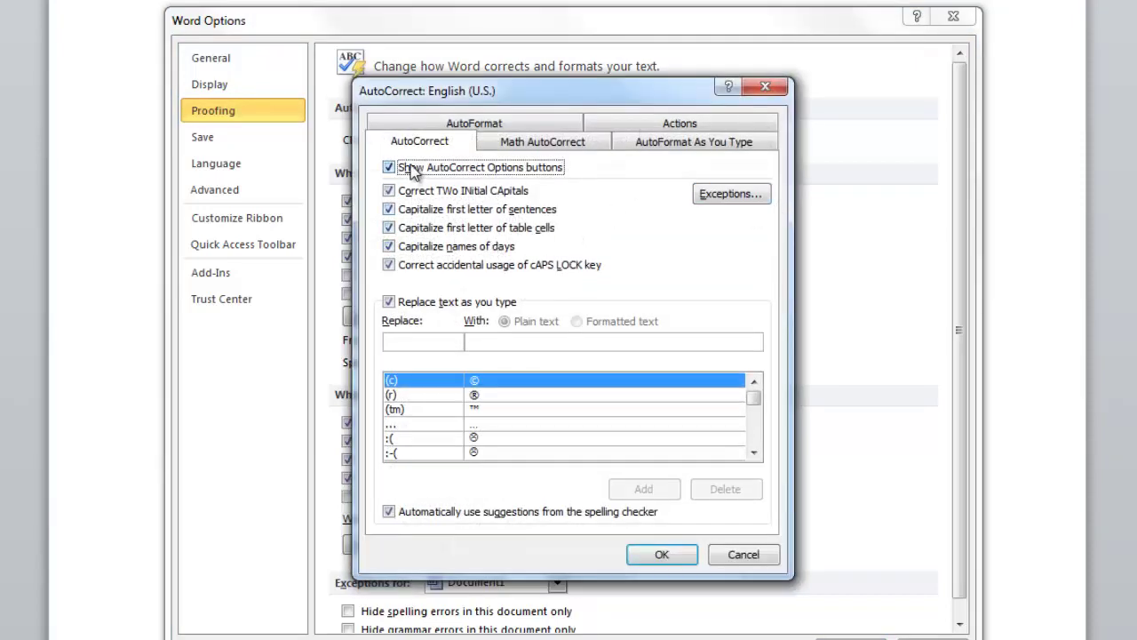
click(408, 169)
click(416, 192)
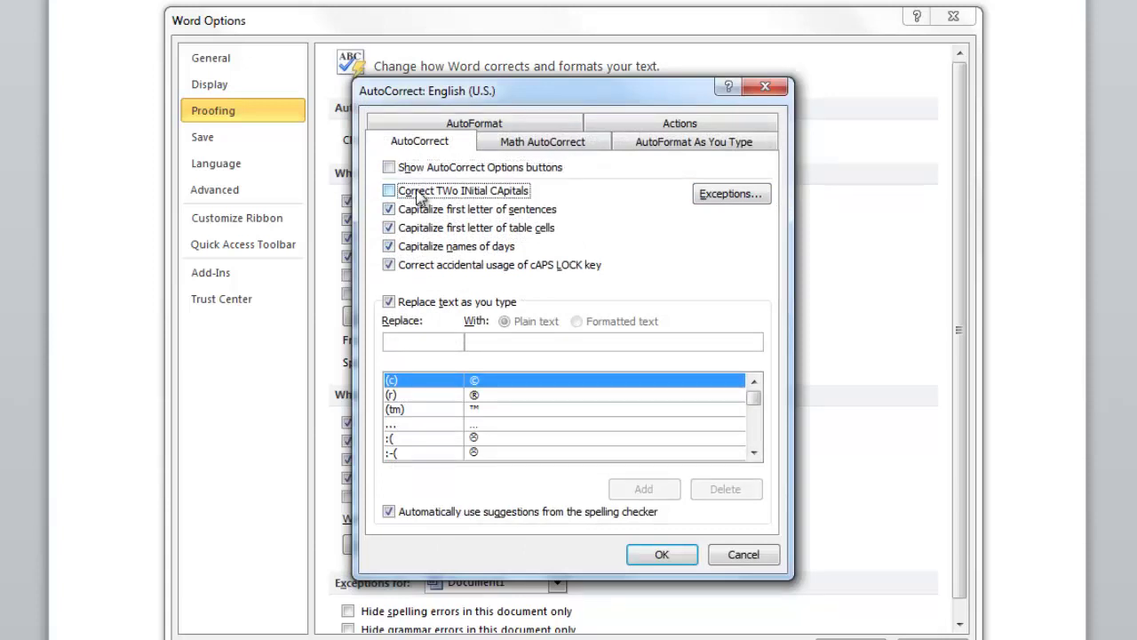
click(415, 210)
click(425, 229)
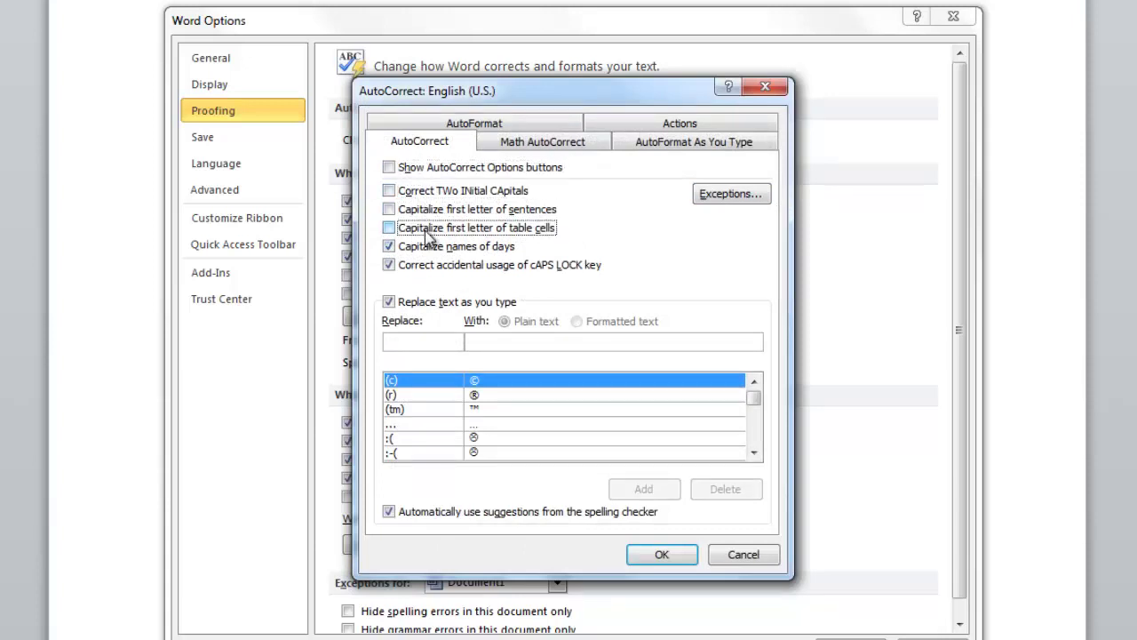
click(418, 247)
click(418, 265)
click(423, 303)
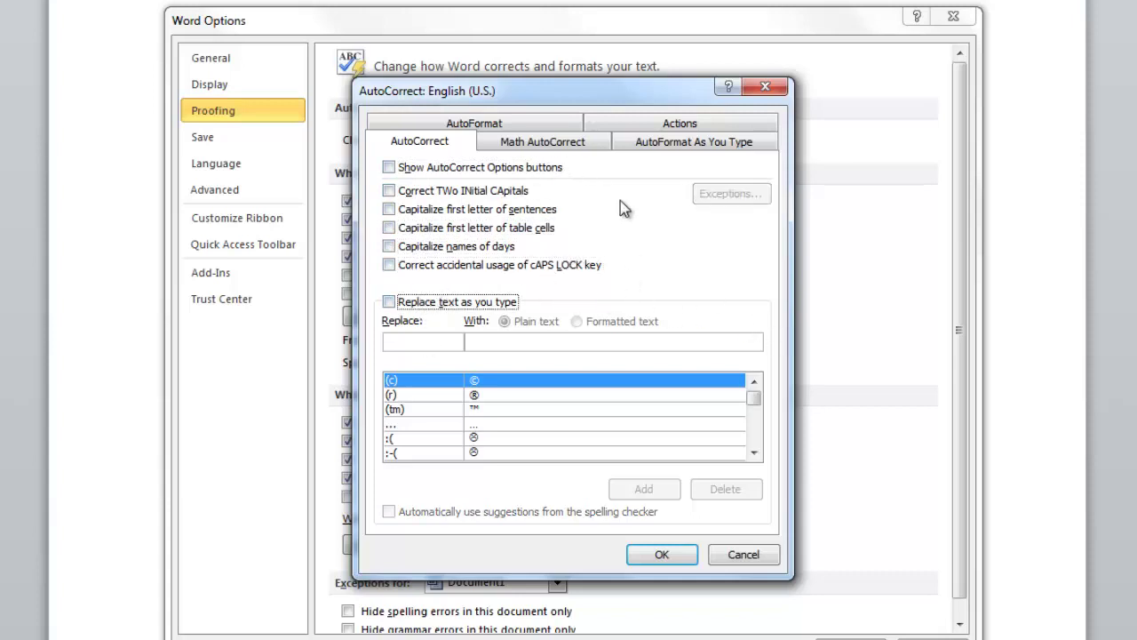
- Review the AutoFormat and Actions tabs, then confirm both AutoCorrect and Word Options dialogs
click(536, 127)
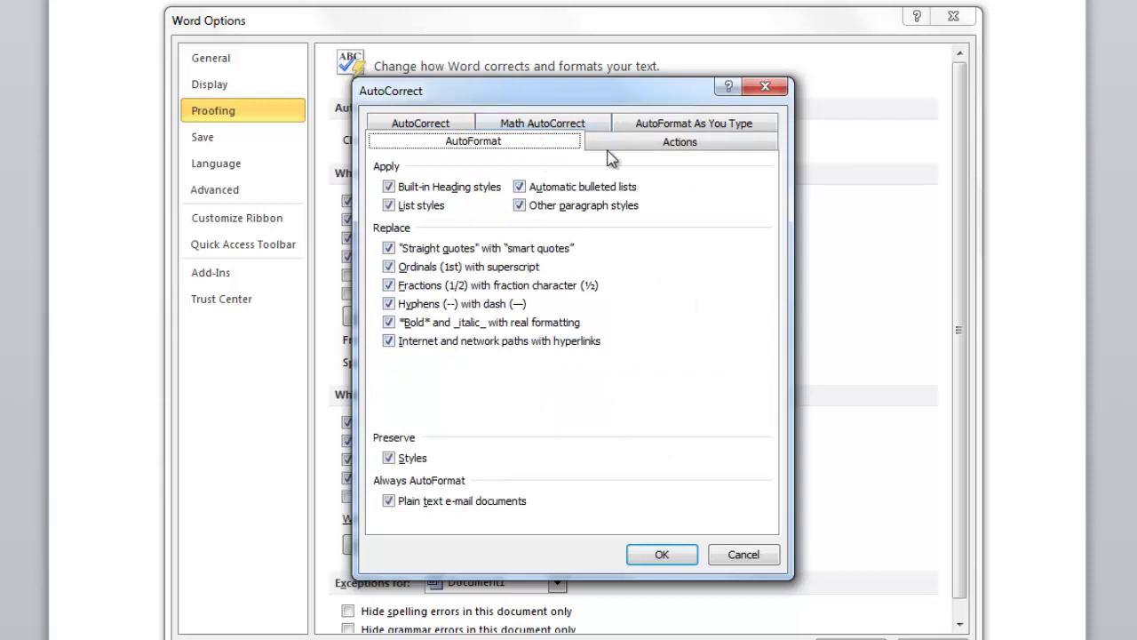
click(661, 141)
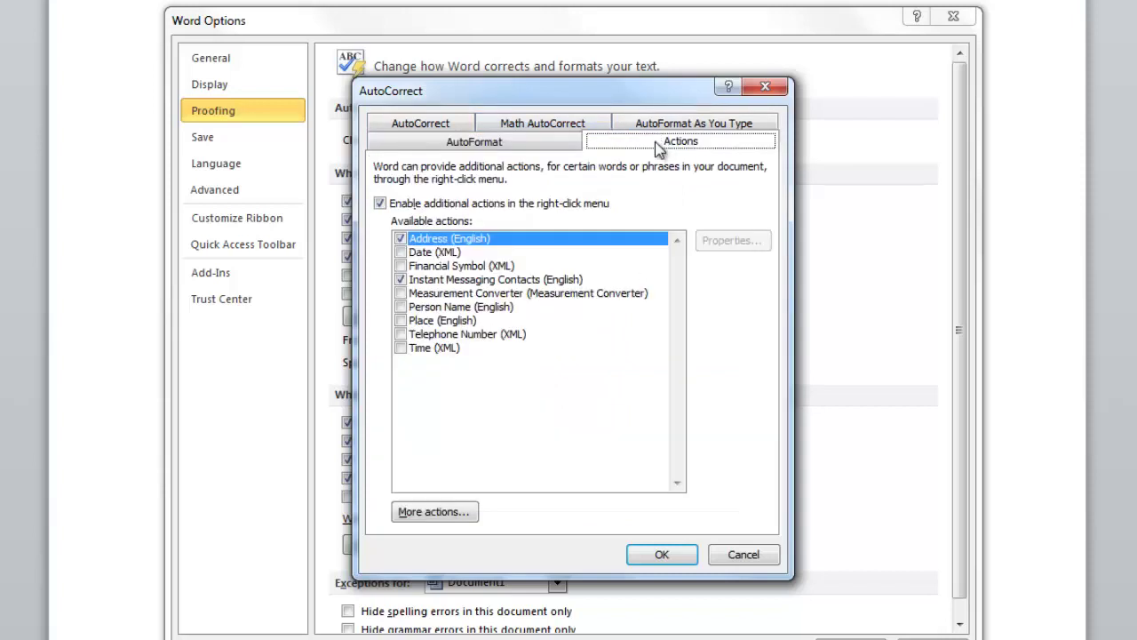
click(422, 125)
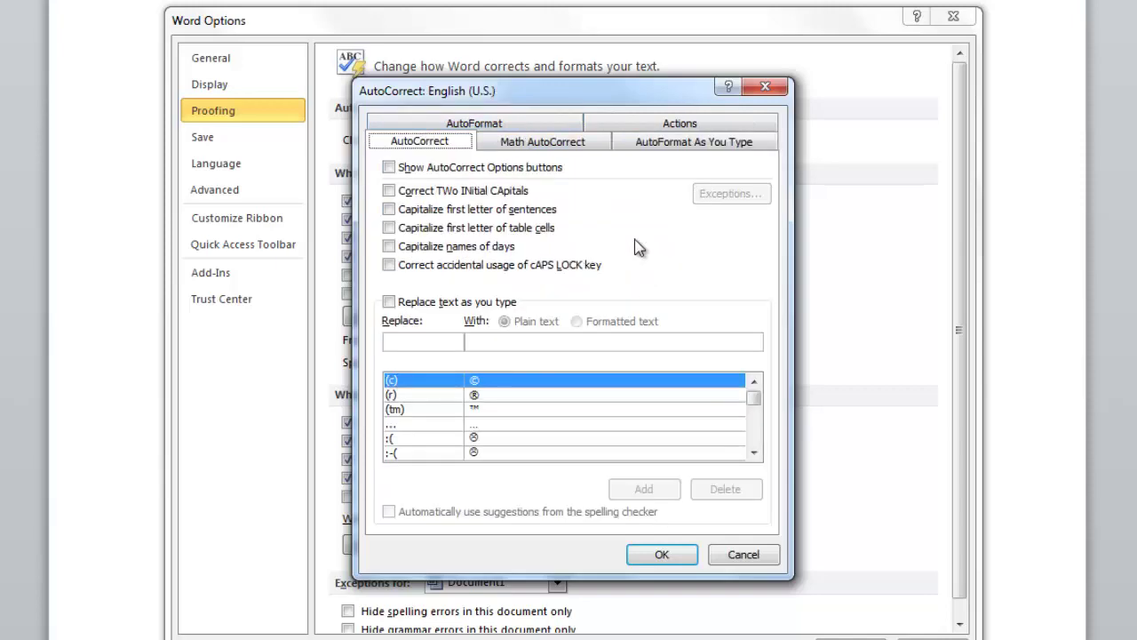
click(662, 555)
click(839, 634)
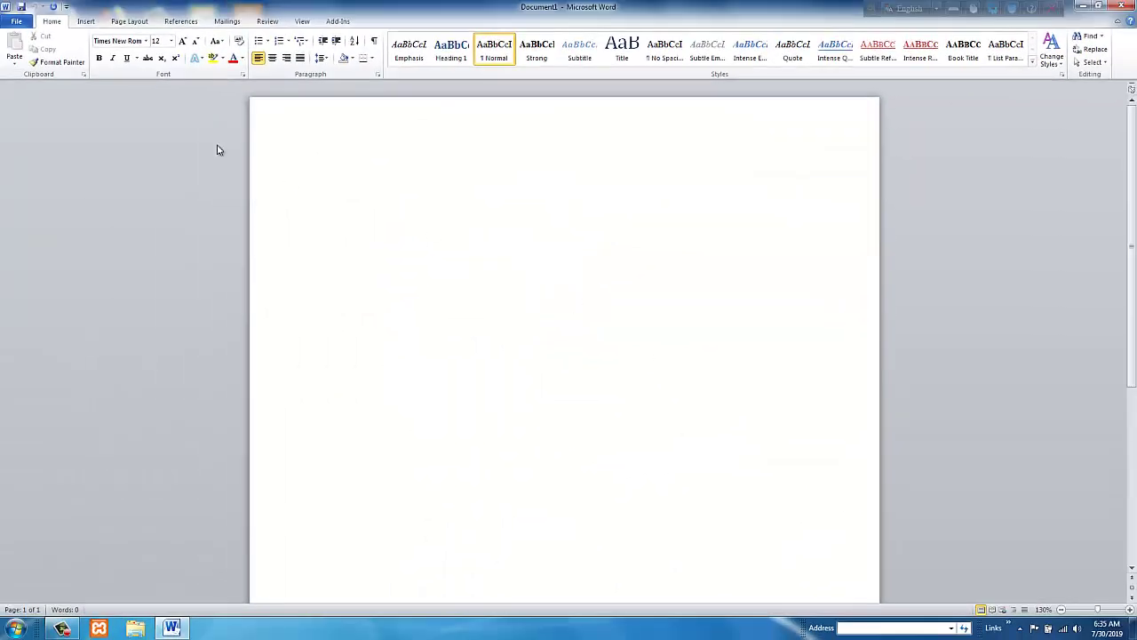
- Verify under Proofing > AutoCorrect Options that every box stays unchecked, cancel both dialogs, and quit Word 2010
click(17, 20)
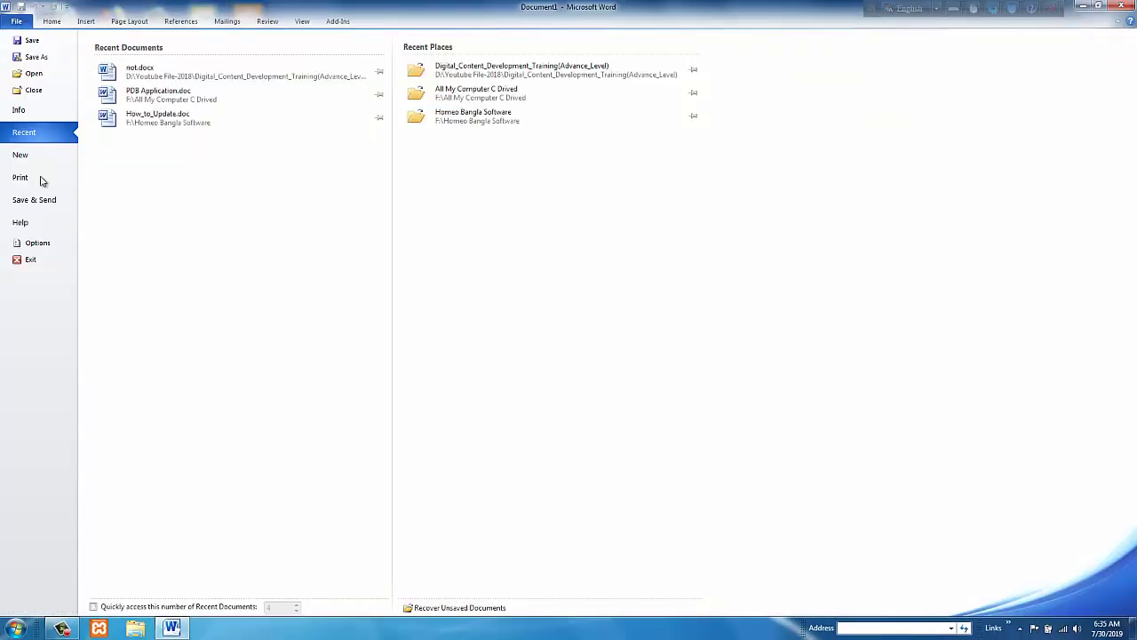
click(37, 243)
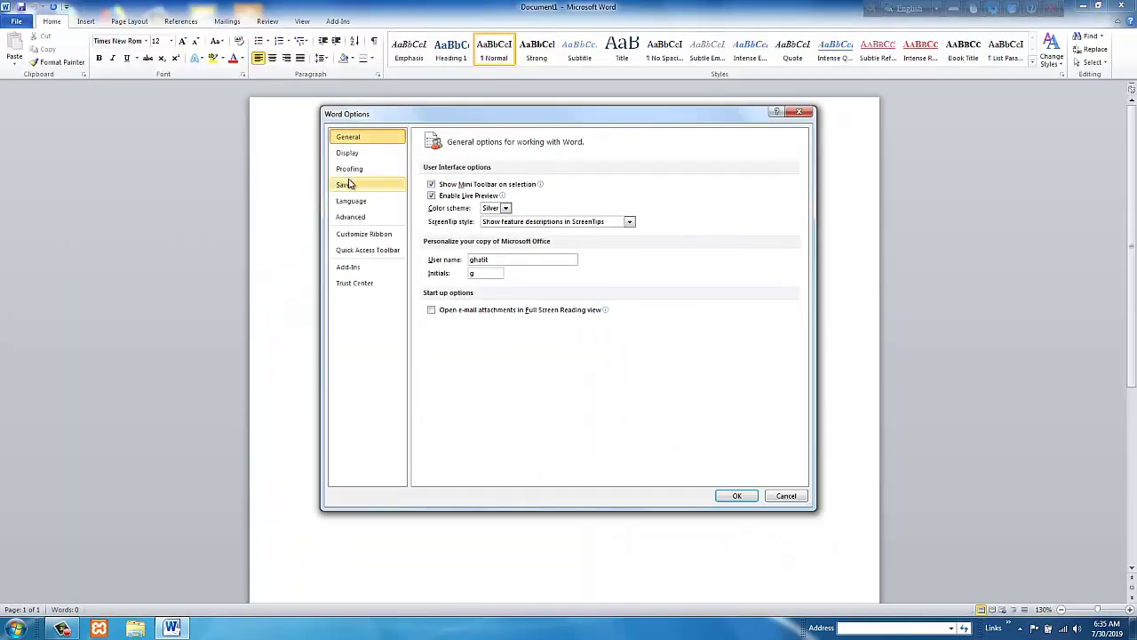
click(349, 169)
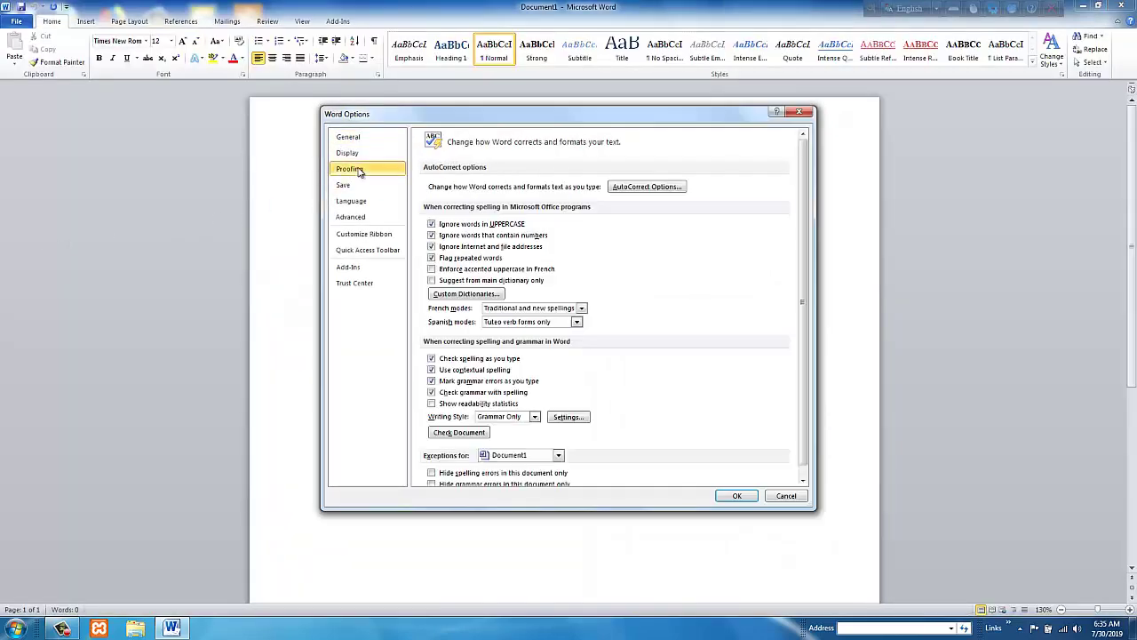
click(651, 187)
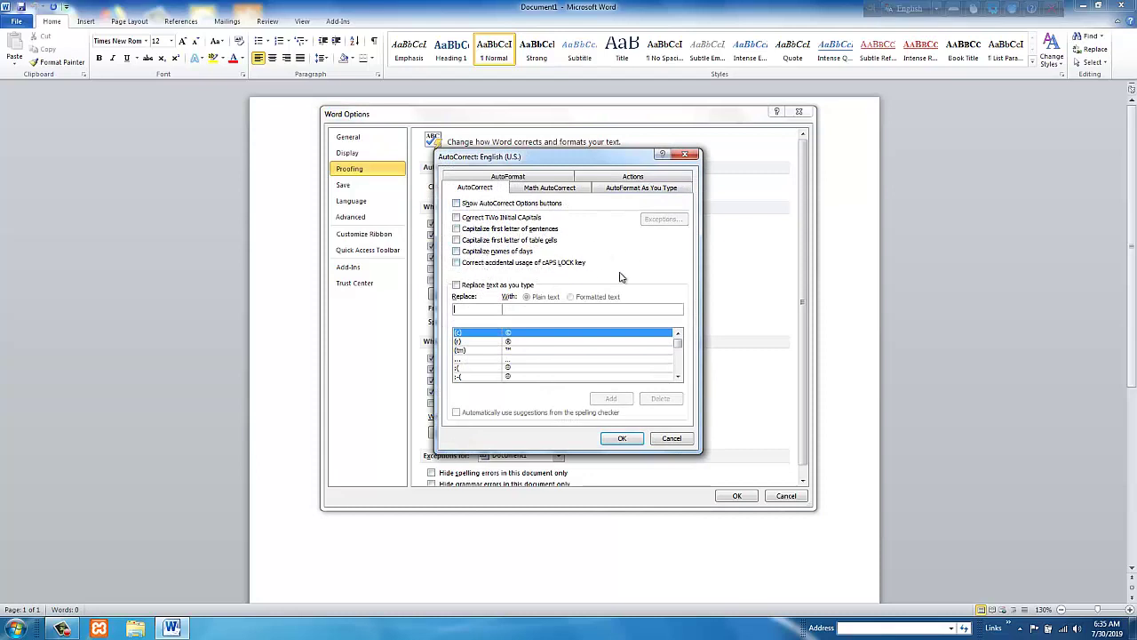
click(671, 438)
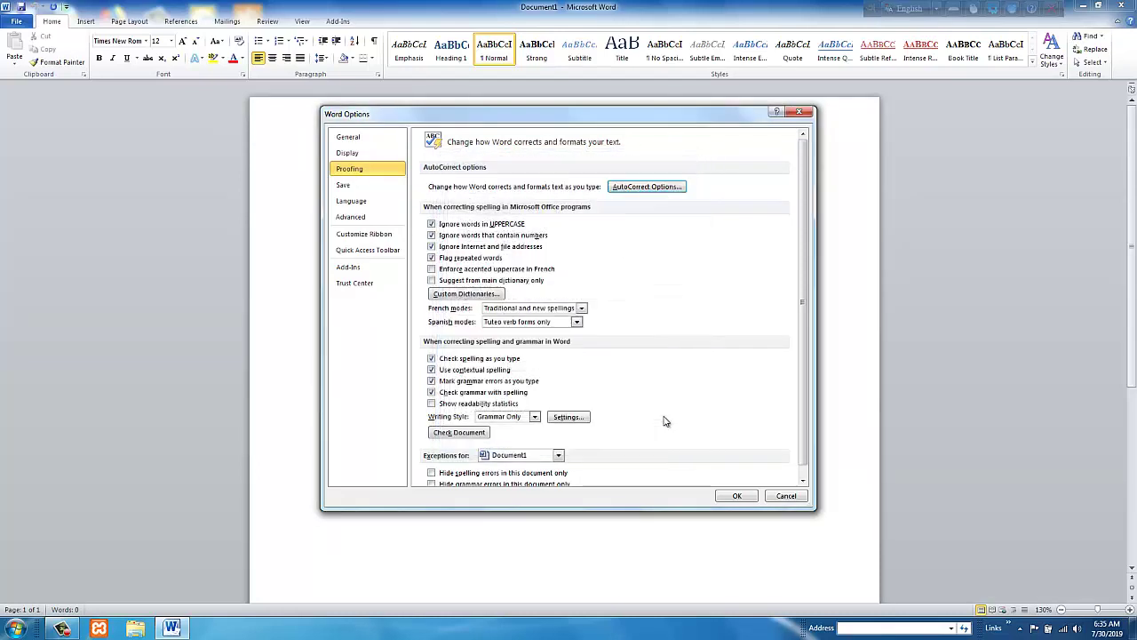
click(783, 498)
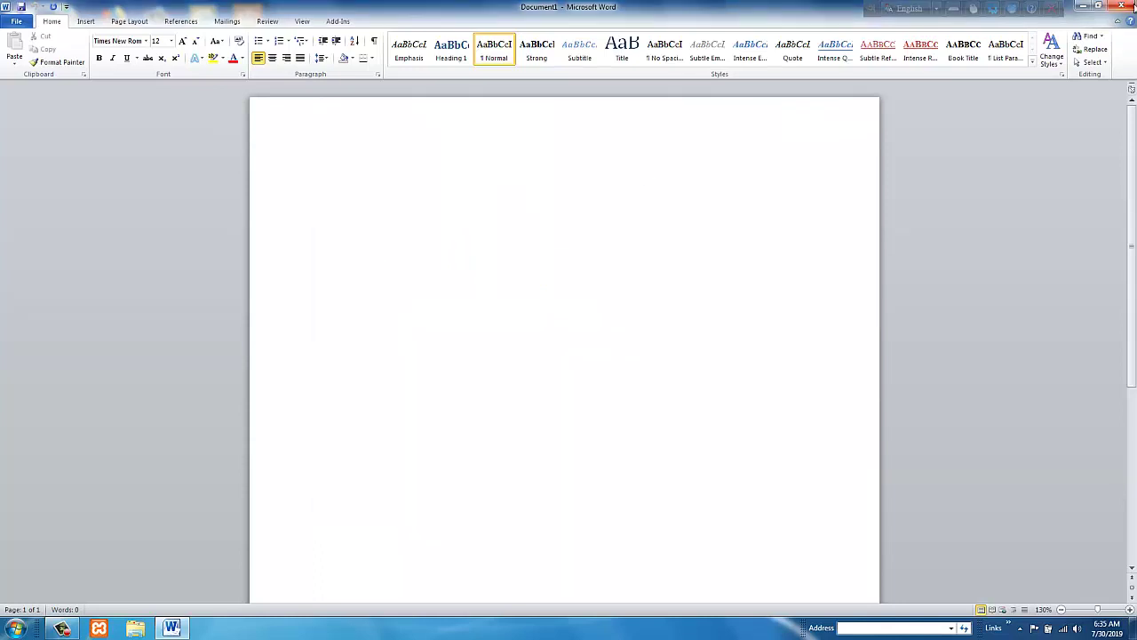
click(1121, 6)
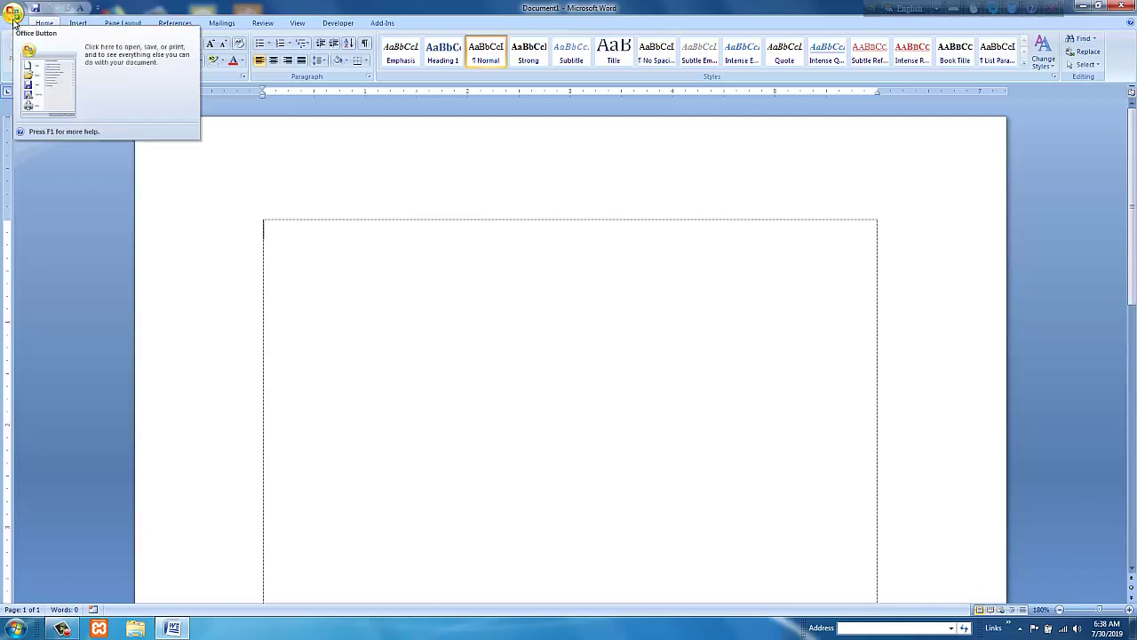
- In Word 2007, verify via Word Options > Proofing that all AutoCorrect boxes are unchecked, then close both dialogs
click(13, 16)
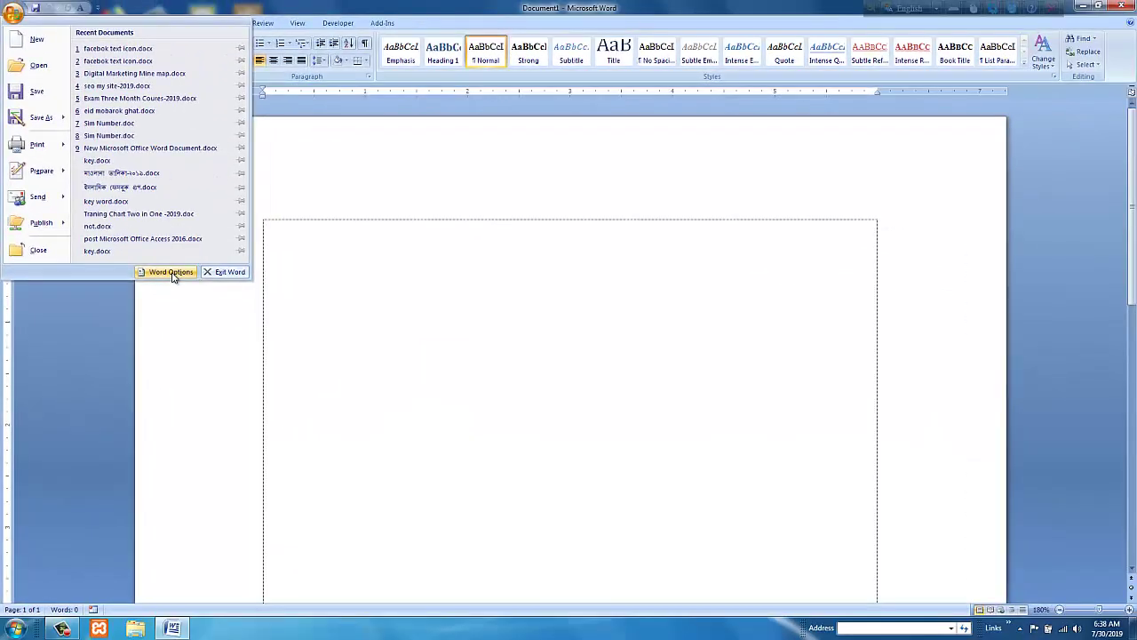
click(154, 274)
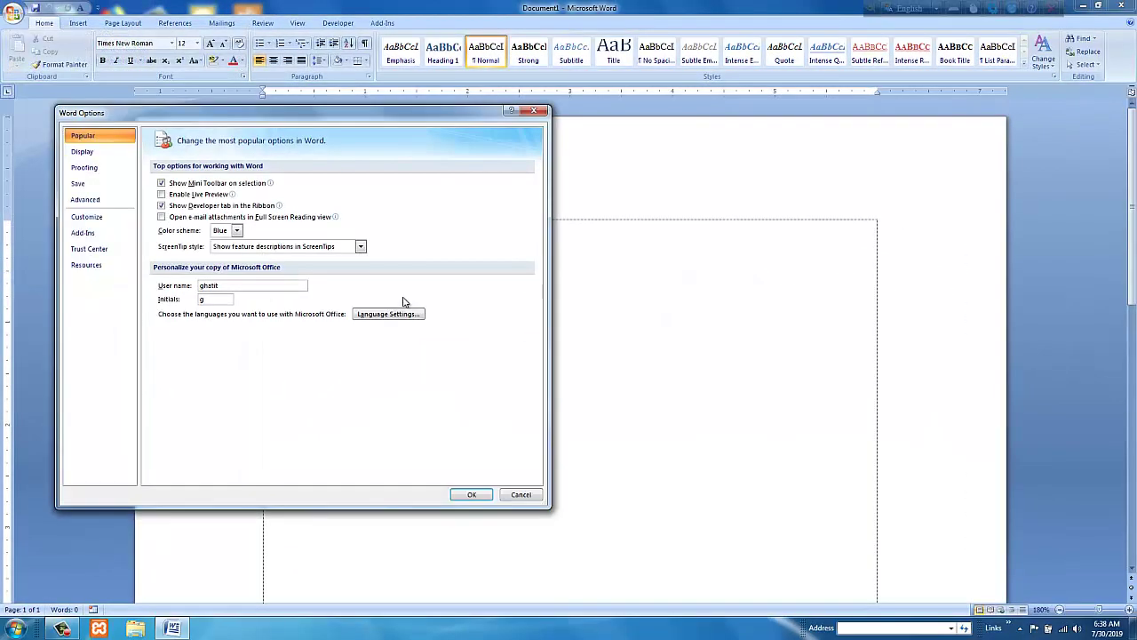
click(105, 171)
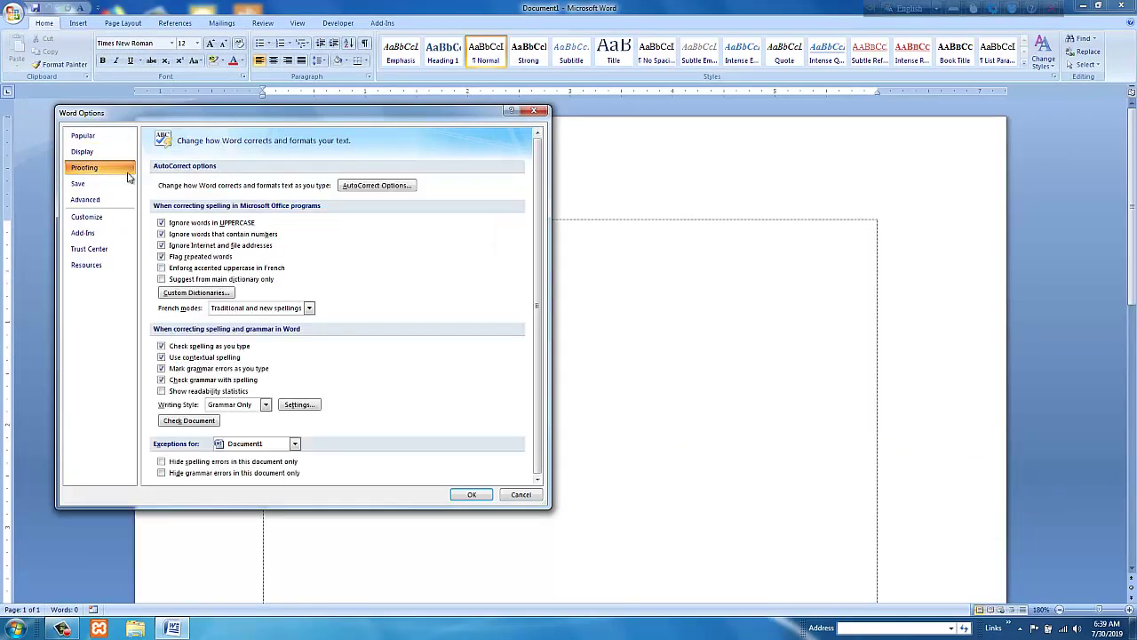
click(388, 187)
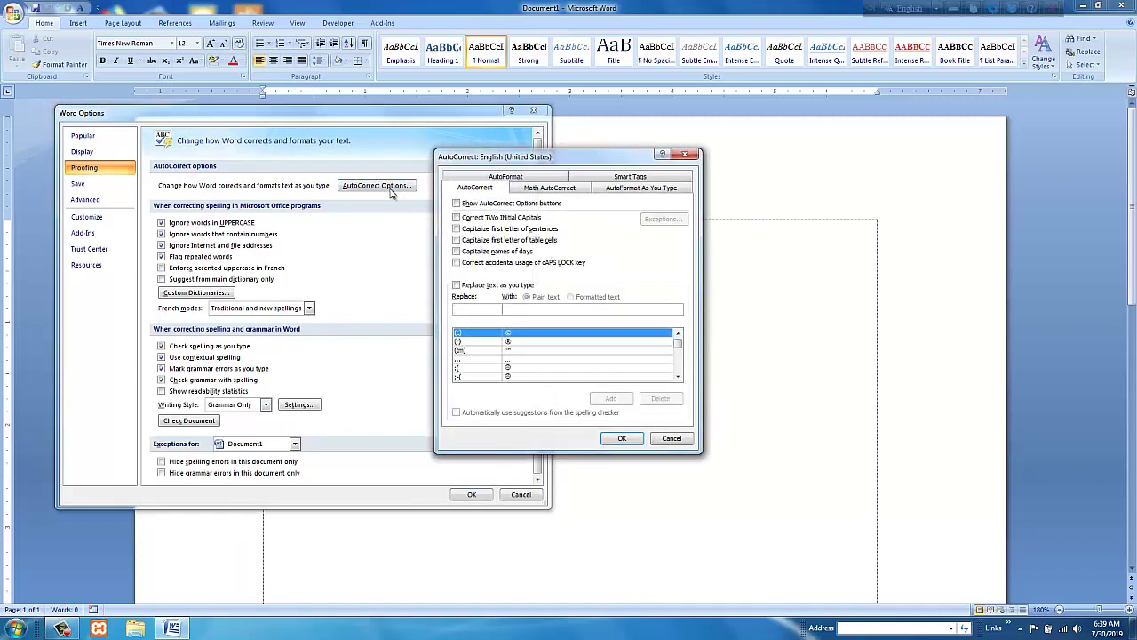
click(461, 204)
click(622, 439)
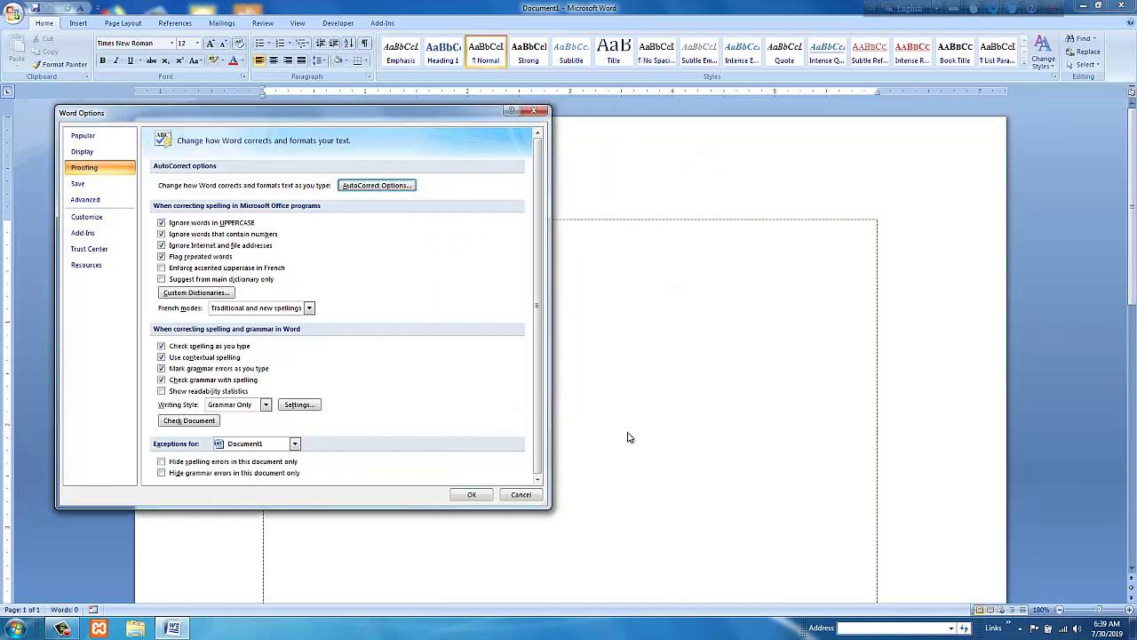
click(471, 495)
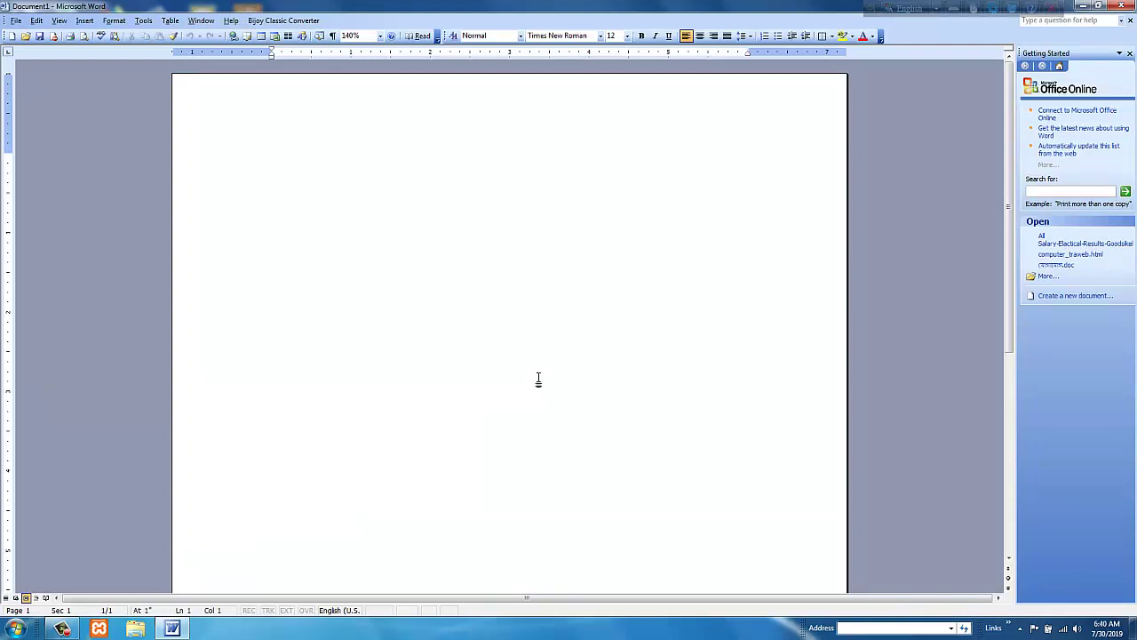
- Via Tools > AutoCorrect Options, uncheck option buttons, capitalization, Caps Lock and replace-text boxes, then click OK
click(149, 21)
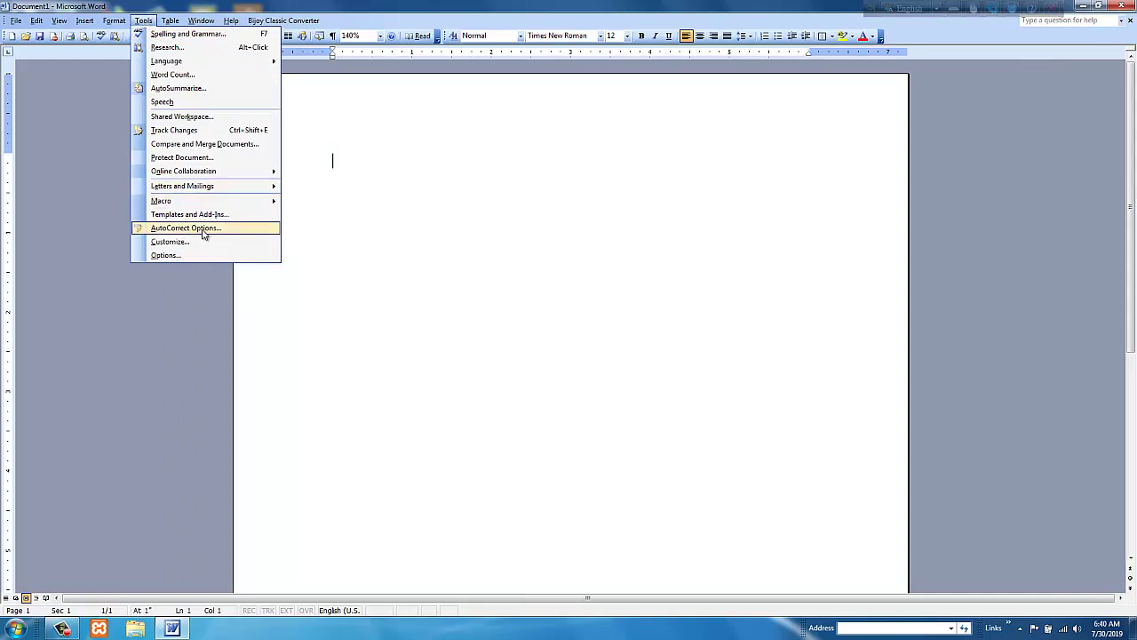
click(203, 230)
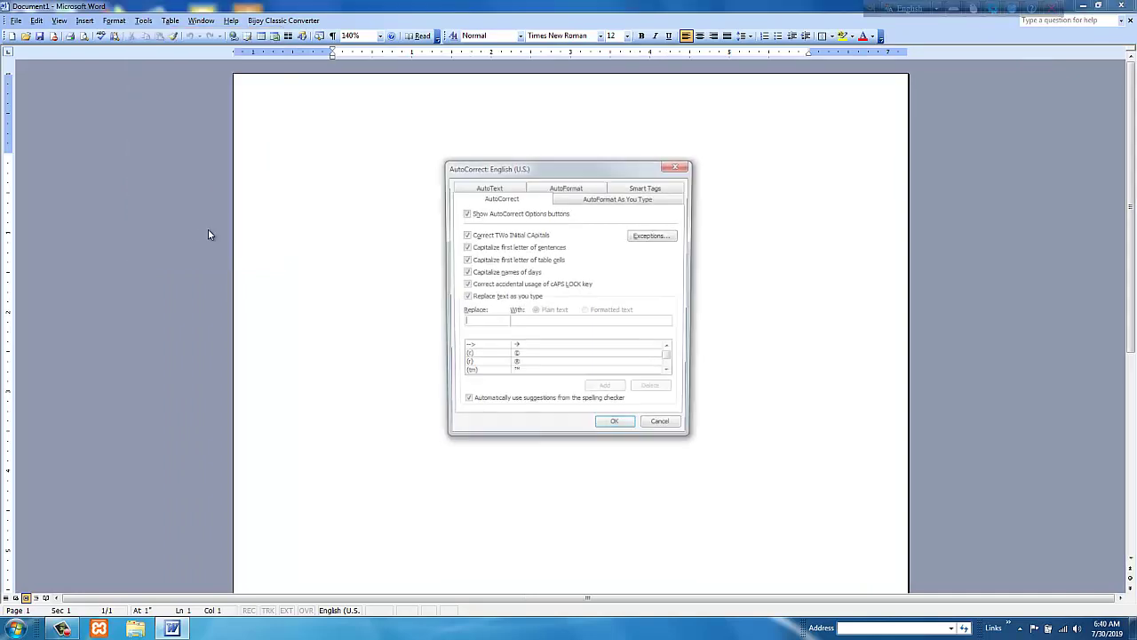
click(503, 213)
click(499, 235)
click(497, 247)
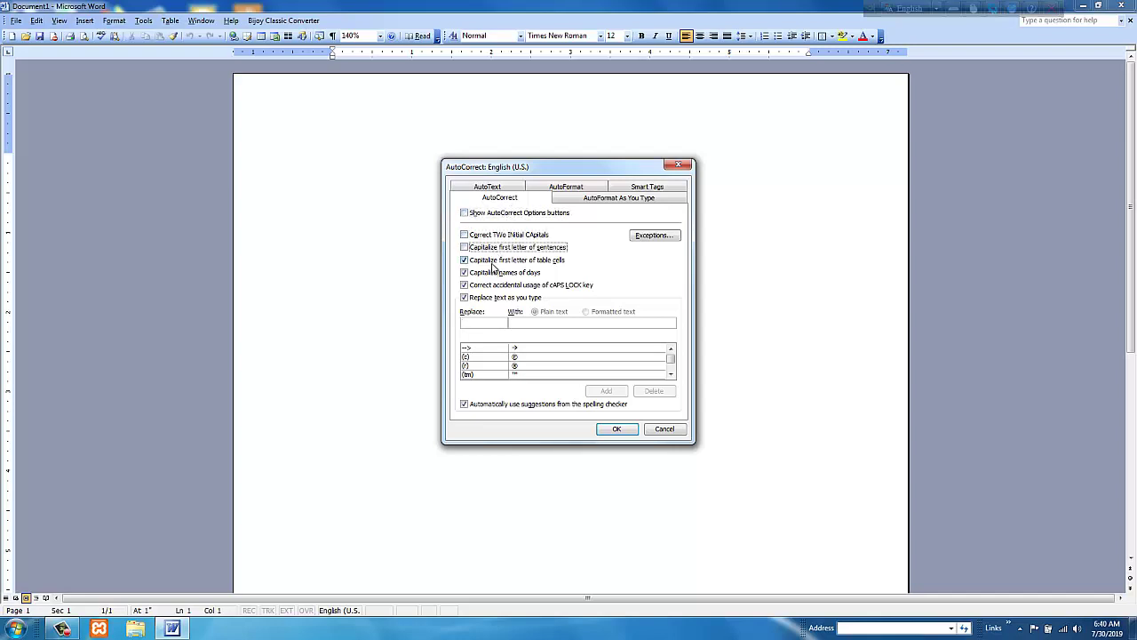
click(493, 259)
click(494, 272)
click(490, 297)
click(490, 284)
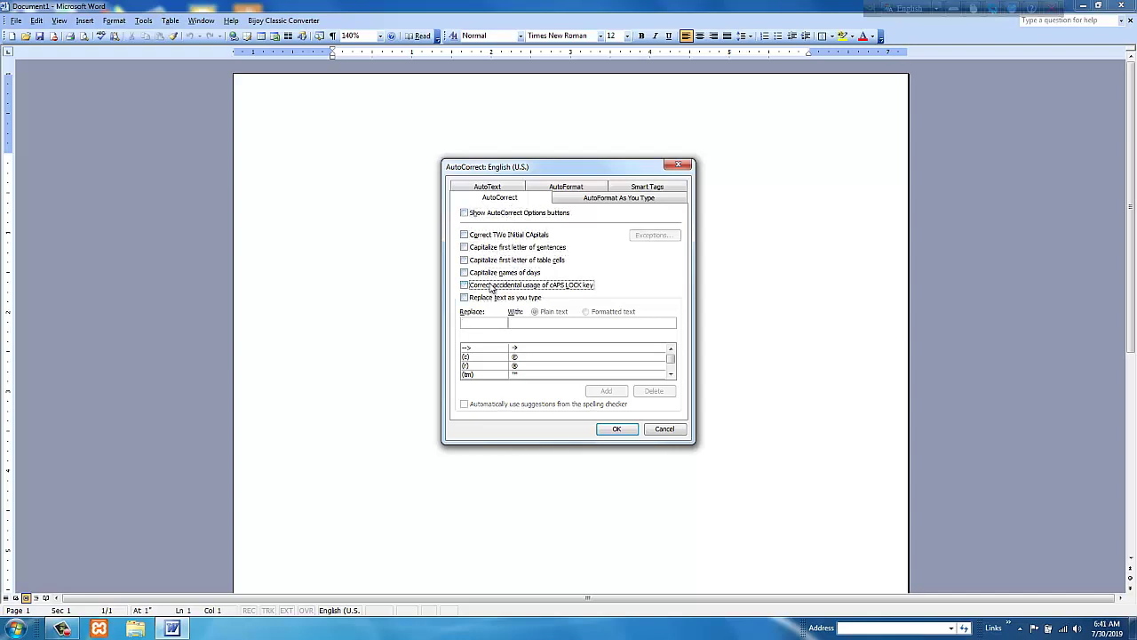
click(617, 429)
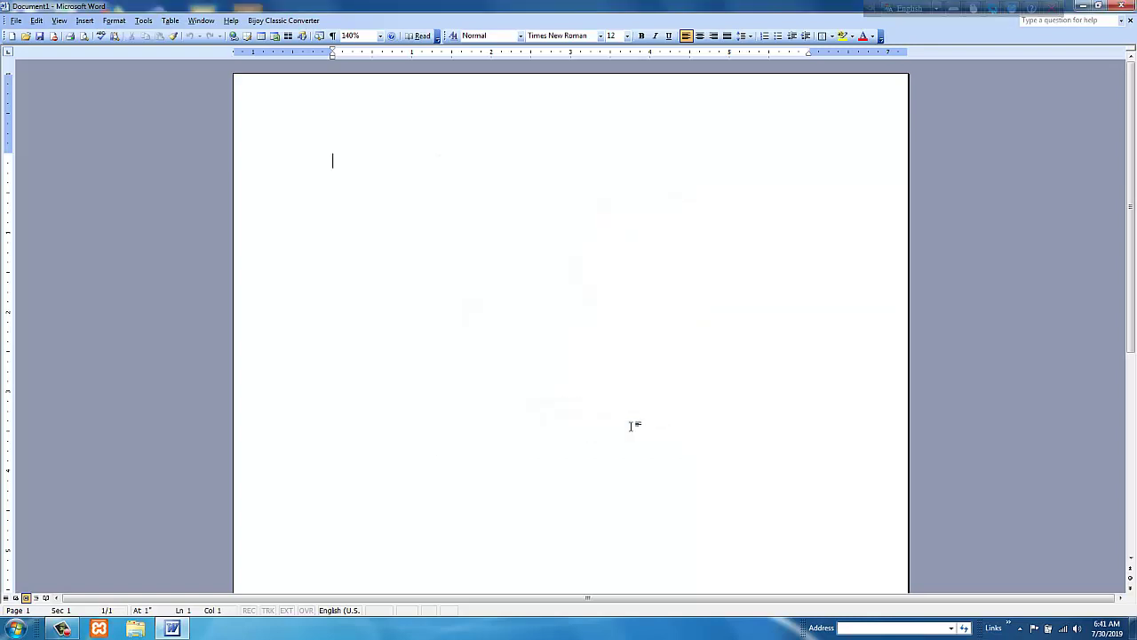